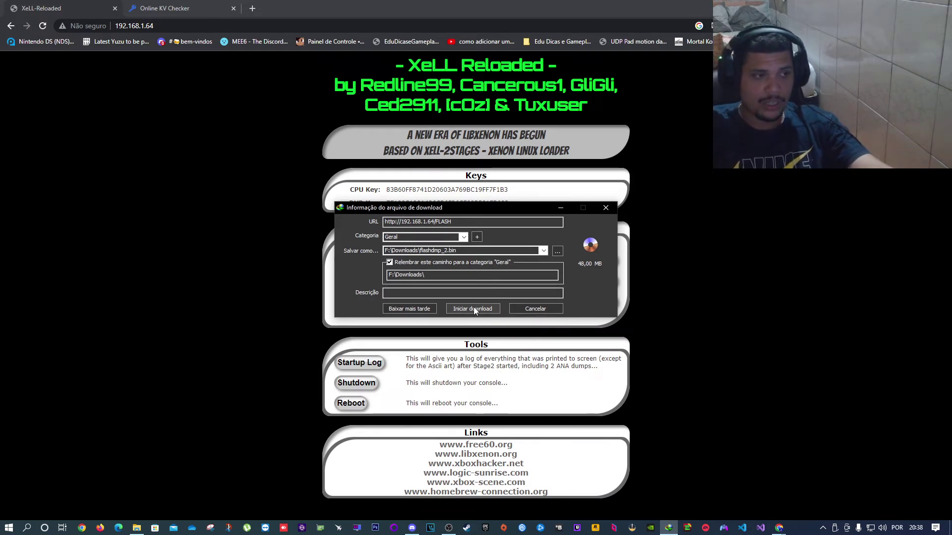
Step: Start downloading the console's raw flash as flashdmp_2.bin to F:\Downloads, with the download-complete message enabled
left_click(473, 308)
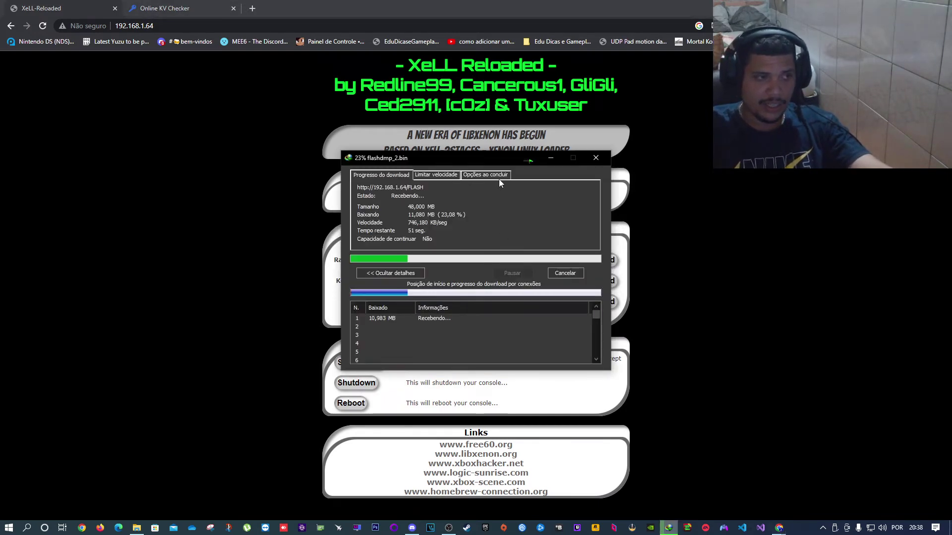
left_click(496, 175)
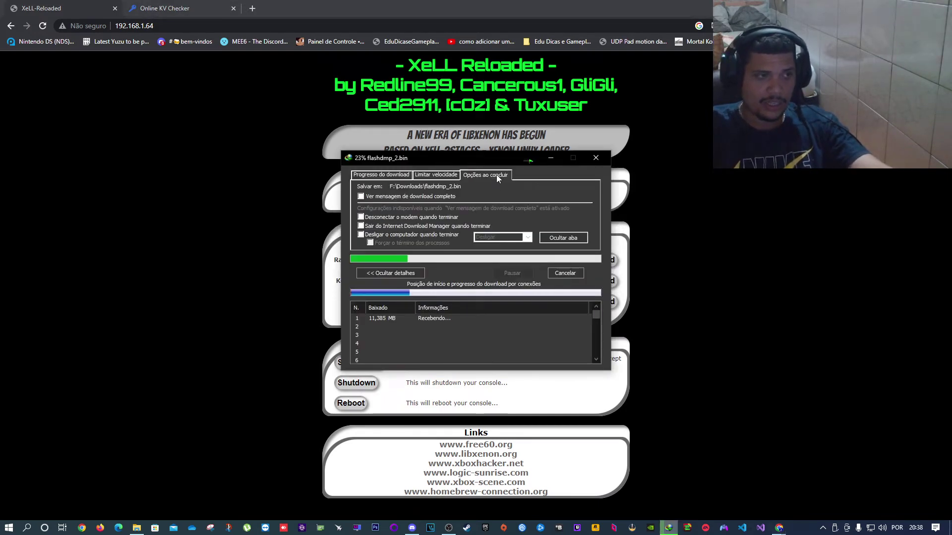
left_click(361, 196)
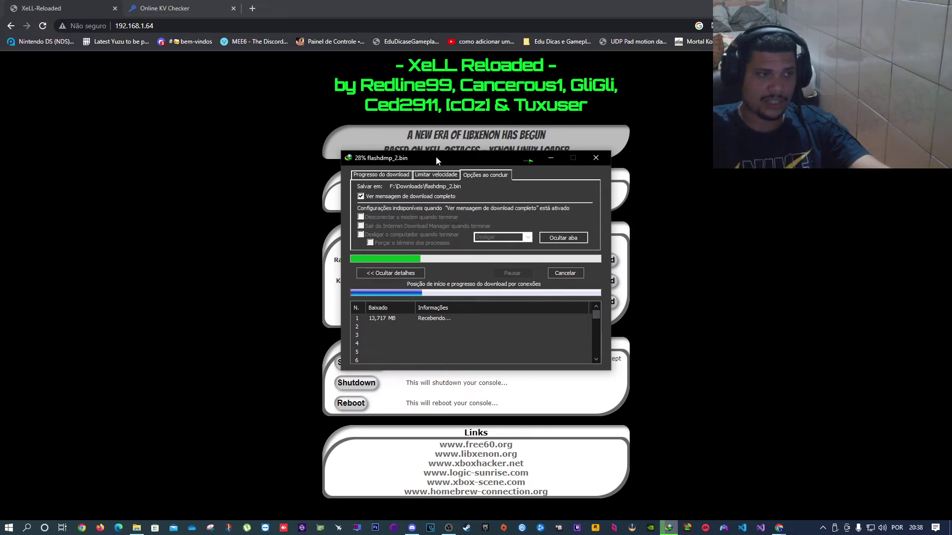
left_click(402, 175)
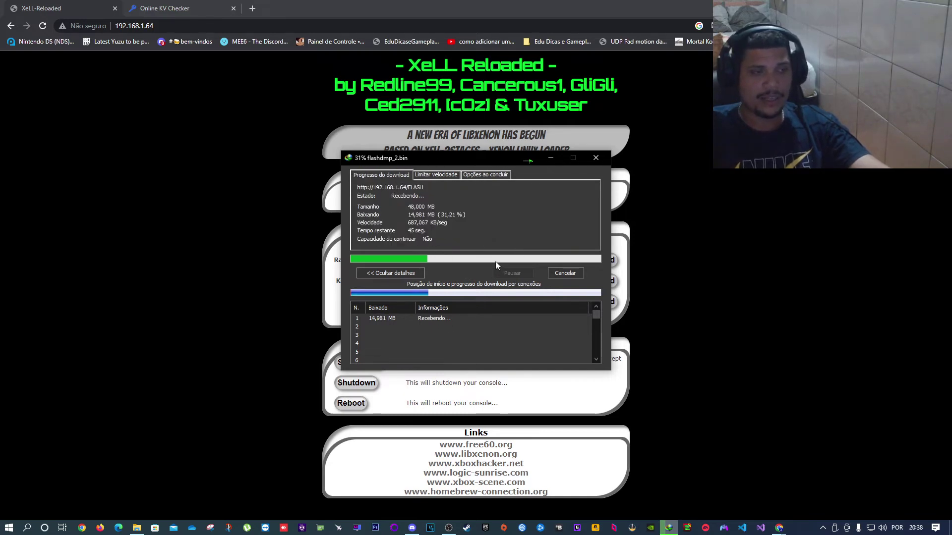
left_click(550, 159)
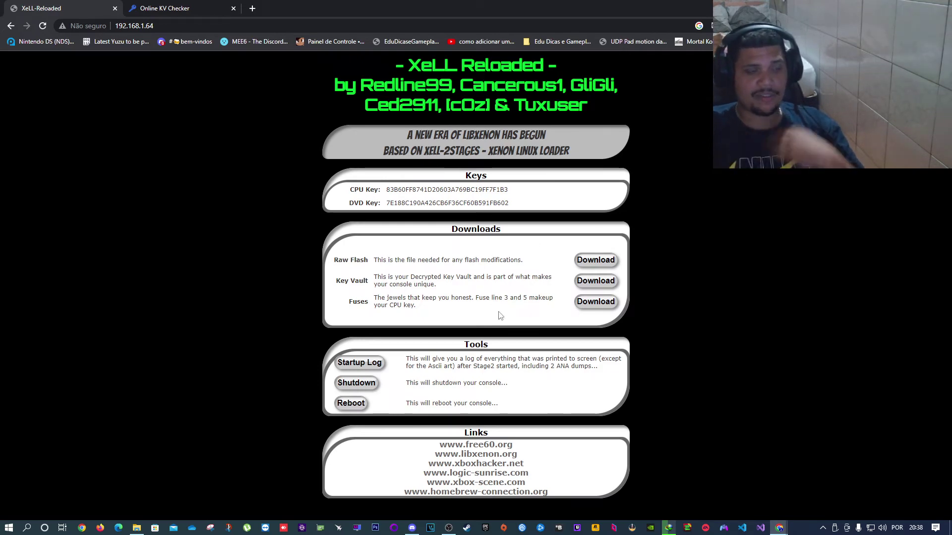
left_click(669, 529)
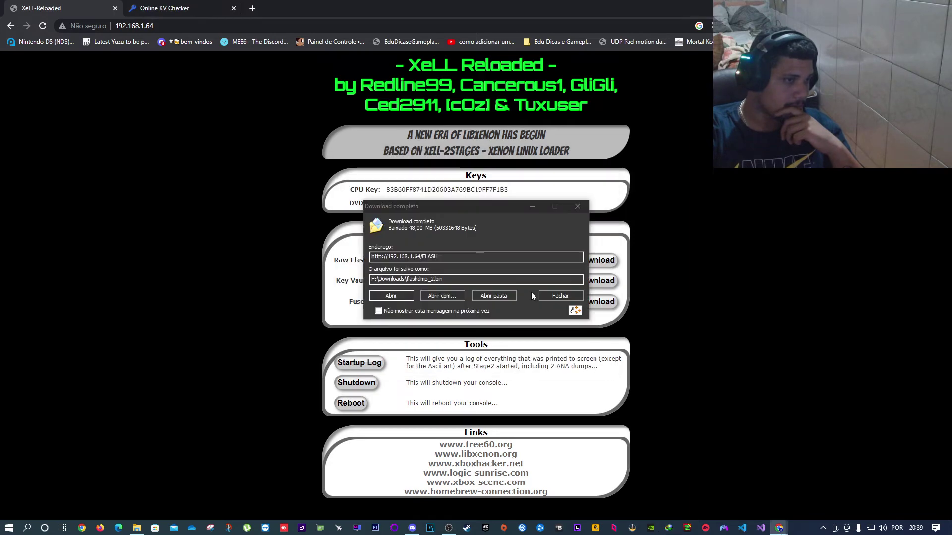
Step: Copy the downloaded flashdmp_2.bin from its folder and paste it onto the desktop
left_click(494, 296)
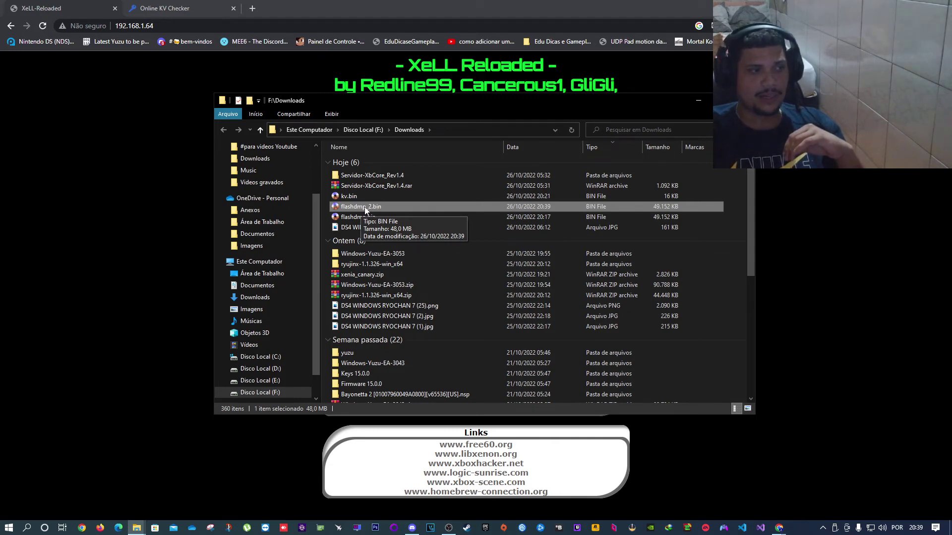
right_click(366, 208)
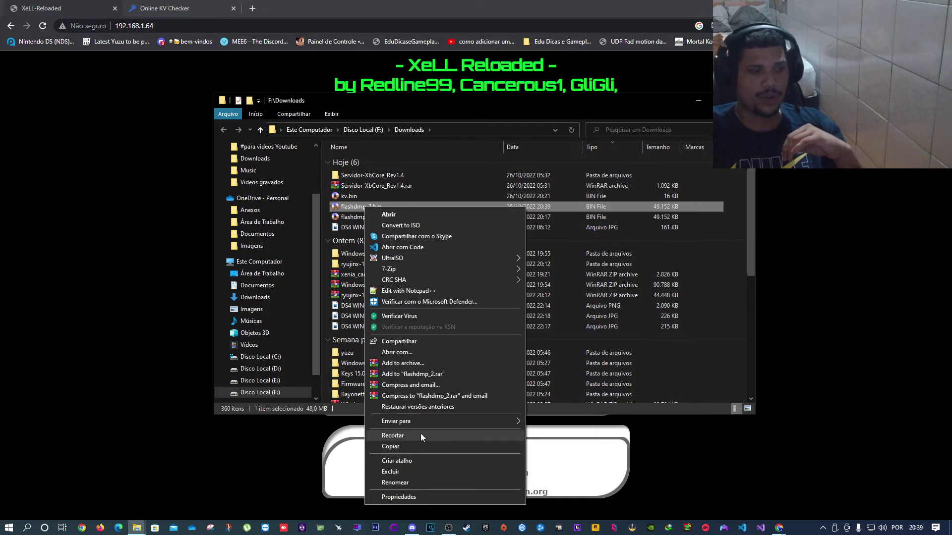
left_click(391, 446)
key("super+d")
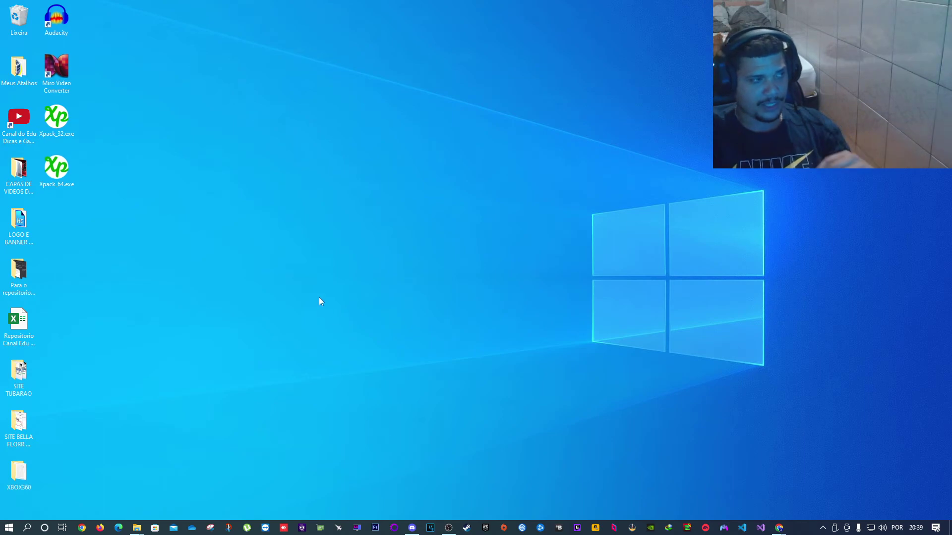
right_click(272, 296)
left_click(303, 340)
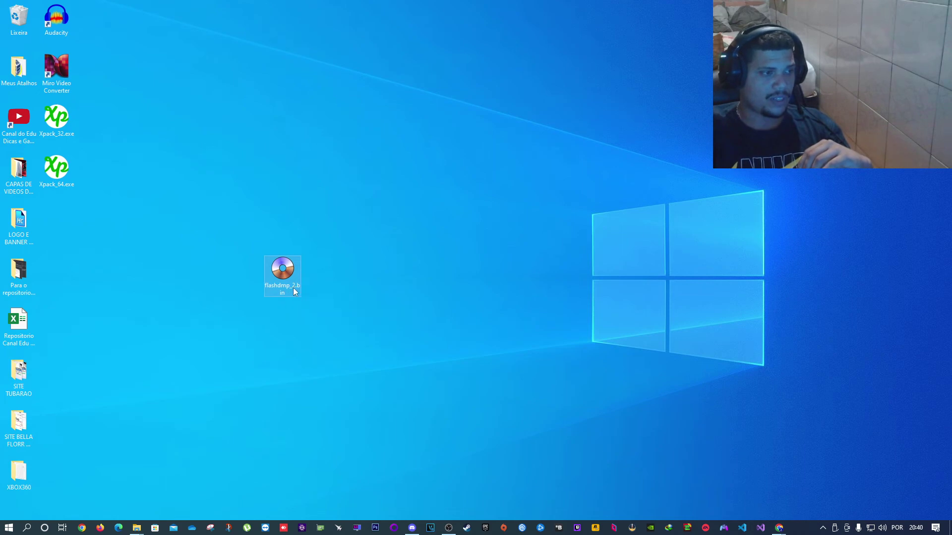
Step: Rename the desktop copy as flashdmp.bin and place it below the Xpack_64.exe icon
left_click(300, 314)
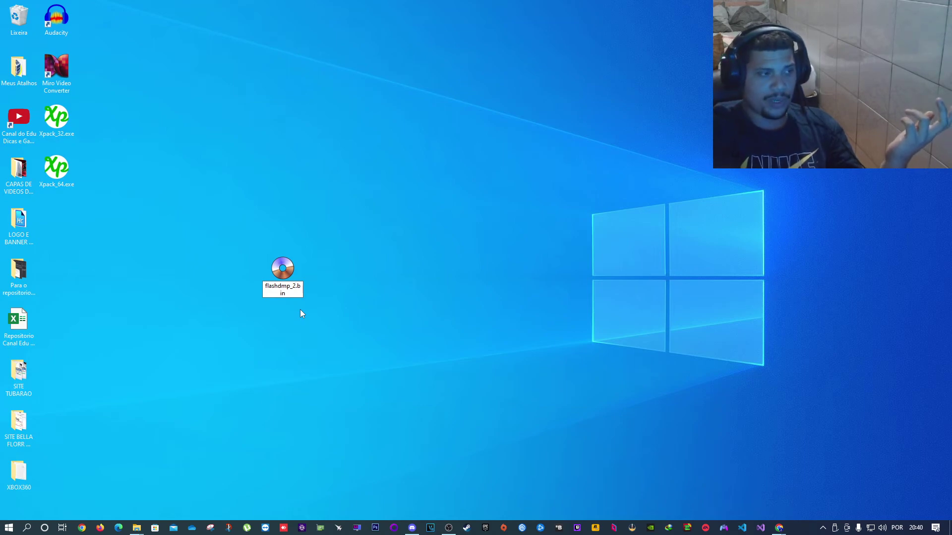
key("BackSpace")
key("BackSpace")
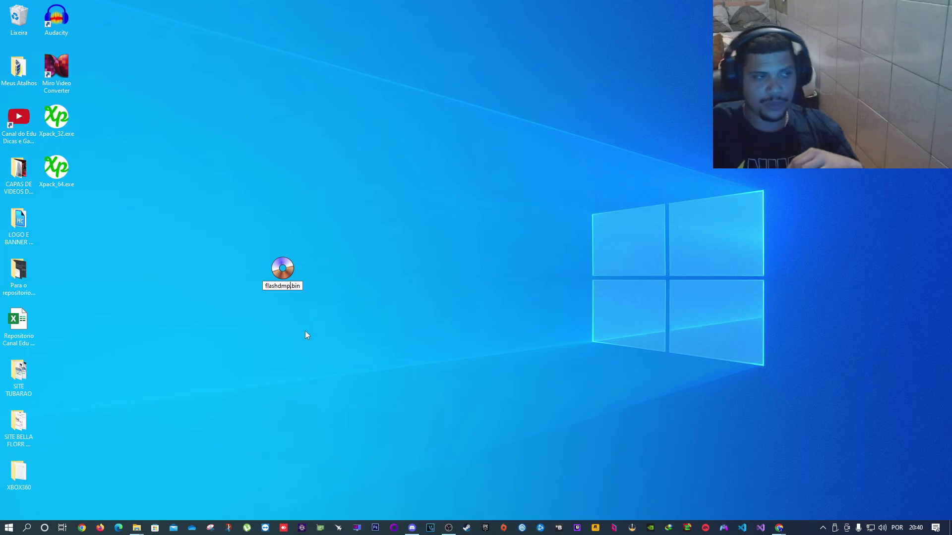
key("Return")
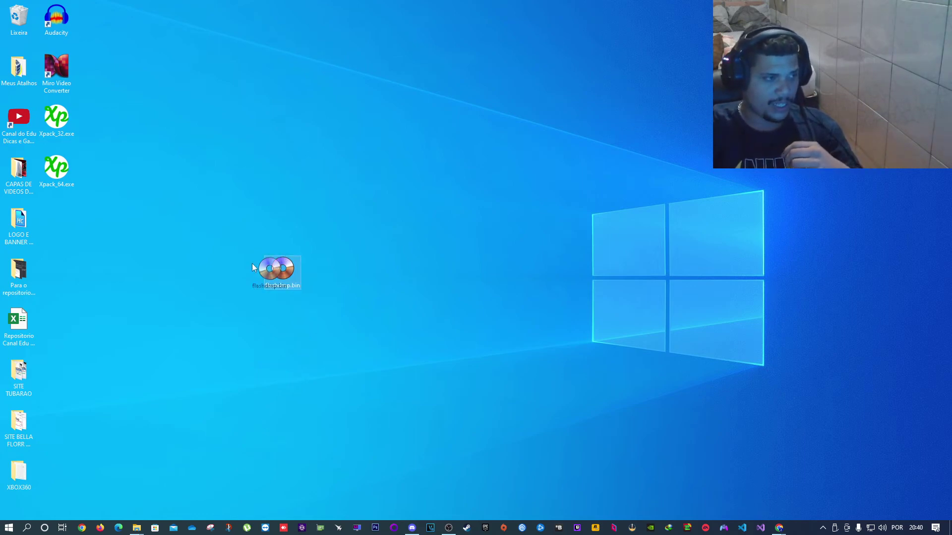
left_click_drag(252, 265, 68, 234)
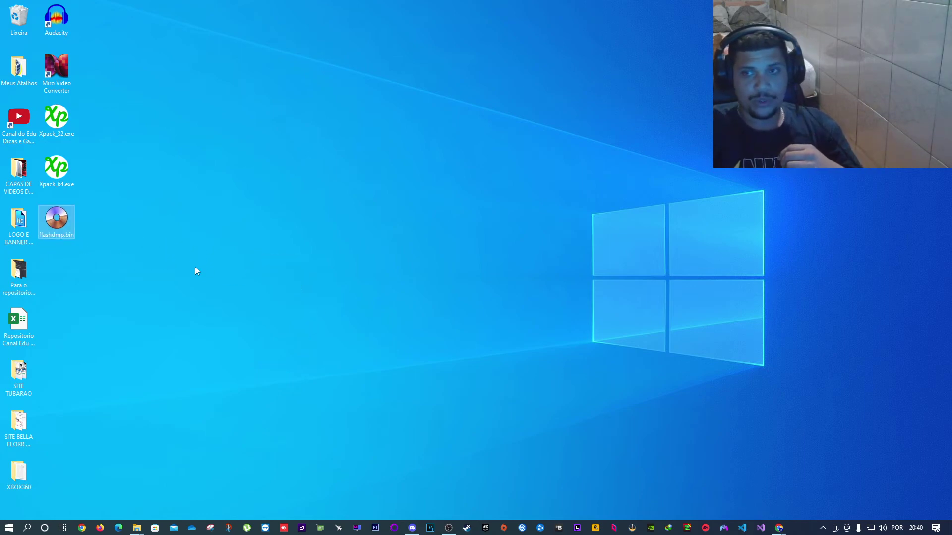
Step: Bring the AutoGG folder onto this desktop and place it below flashdmp.bin
left_click_drag(951, 277, 477, 150)
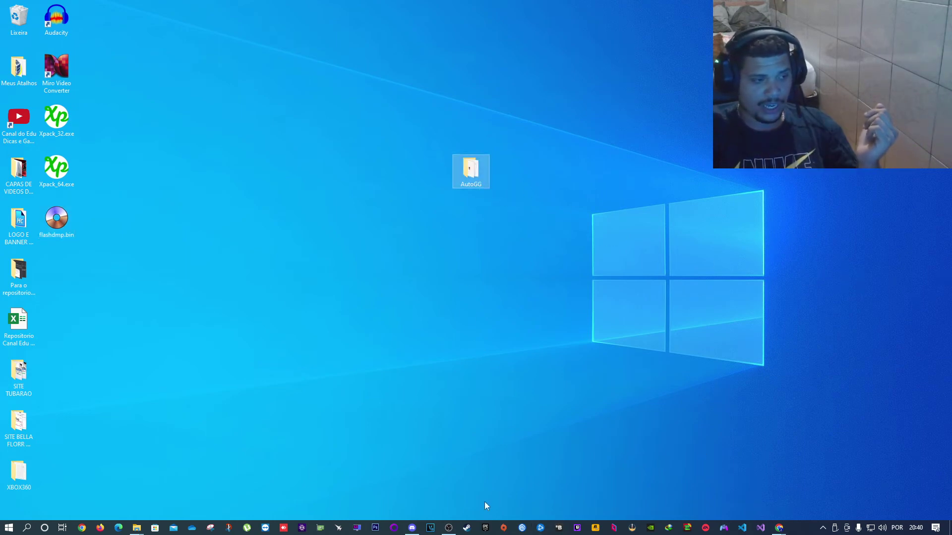
left_click(449, 528)
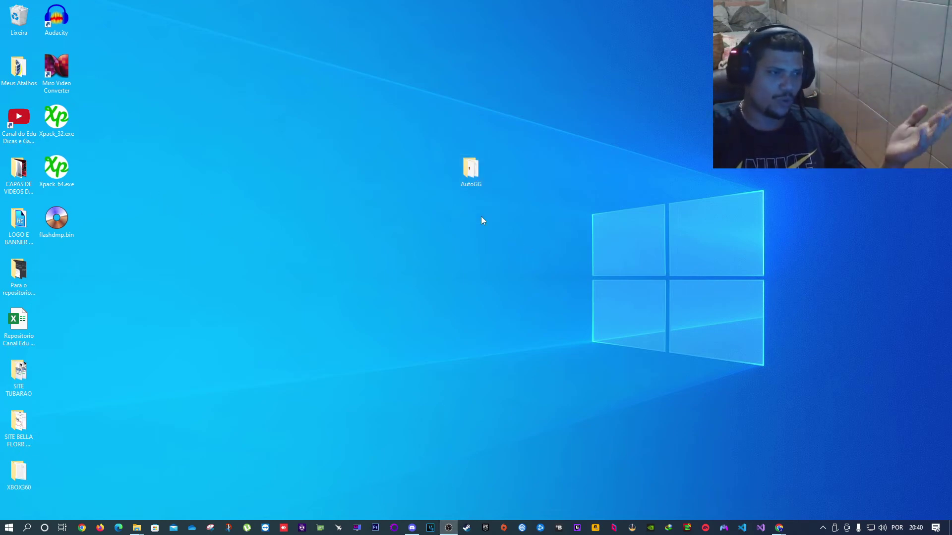
left_click_drag(470, 170, 58, 279)
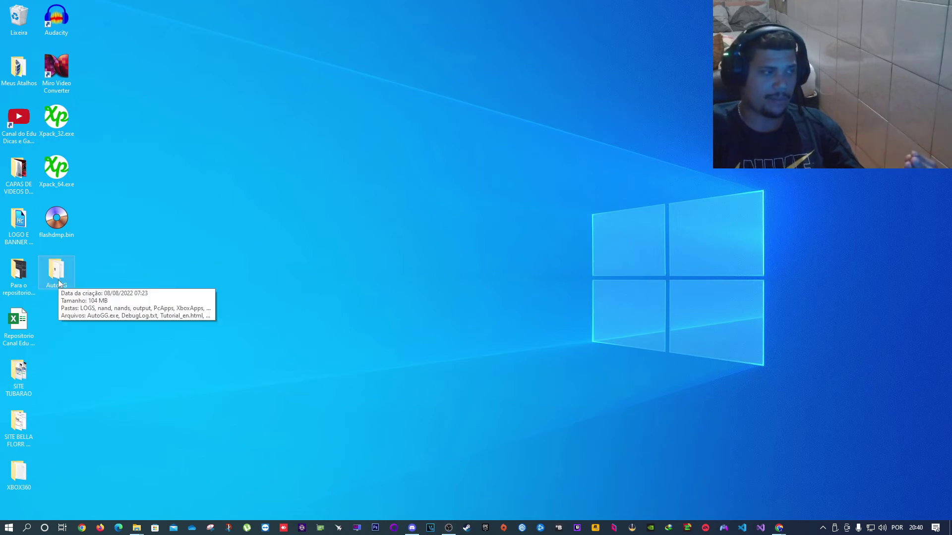
Step: Launch AutoGG.exe from the AutoGG desktop folder and put the folder window away
double_click(58, 283)
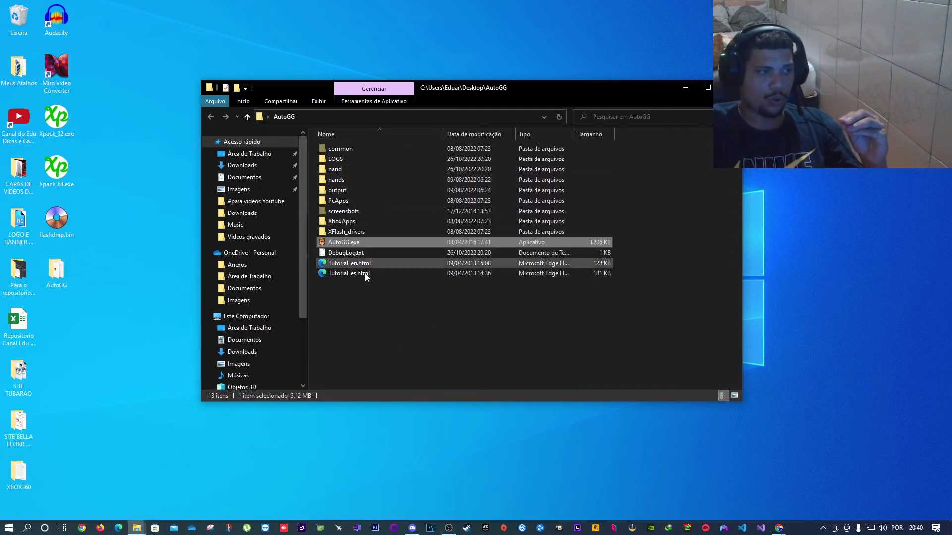
double_click(354, 247)
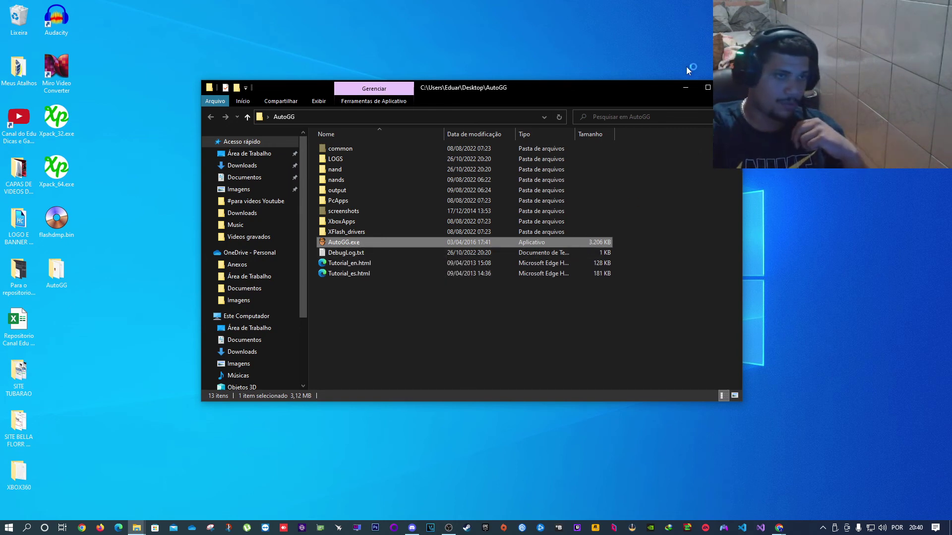
left_click(685, 87)
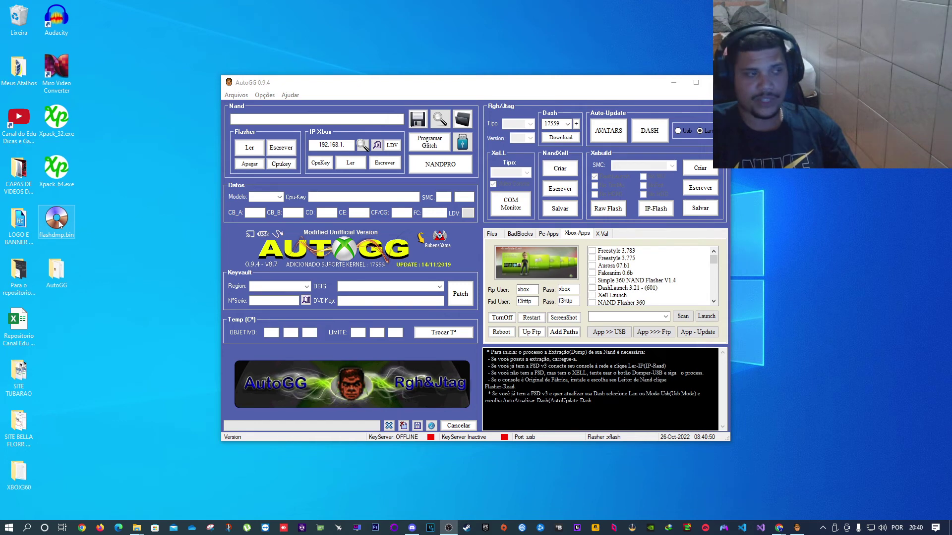
Step: Load flashdmp.bin straight from the desktop into AutoGG and acknowledge the Nand backup copy
left_click_drag(59, 225, 401, 248)
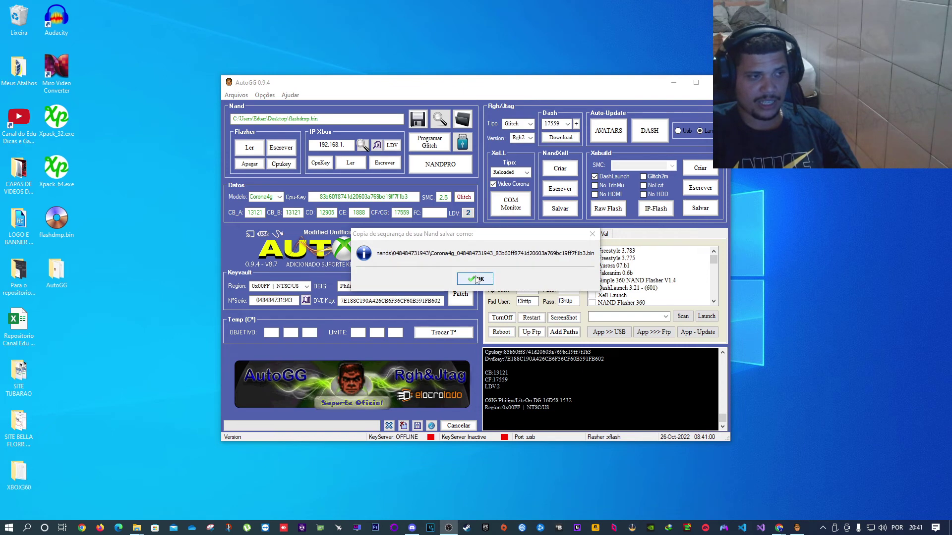
left_click(475, 279)
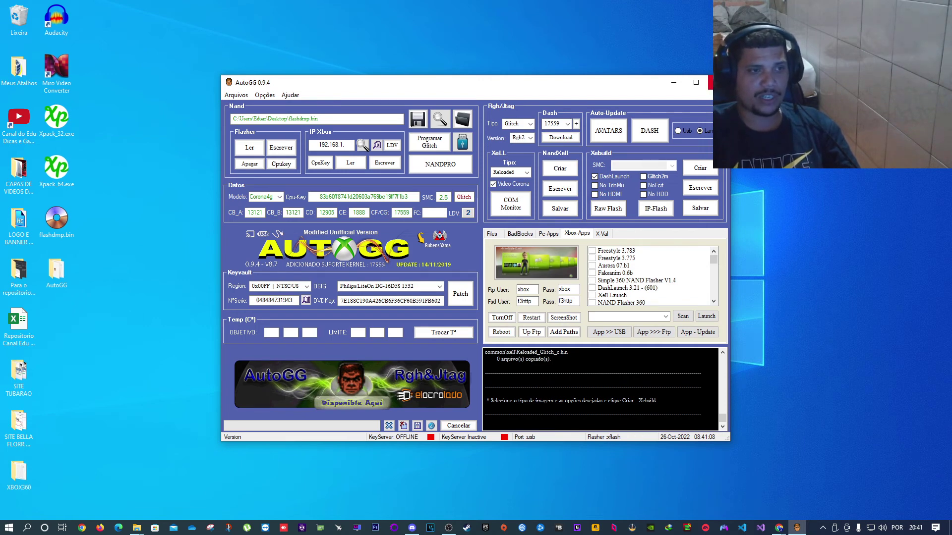
Step: Close AutoGG and launch it again from its desktop folder, putting the folder window away
left_click(719, 83)
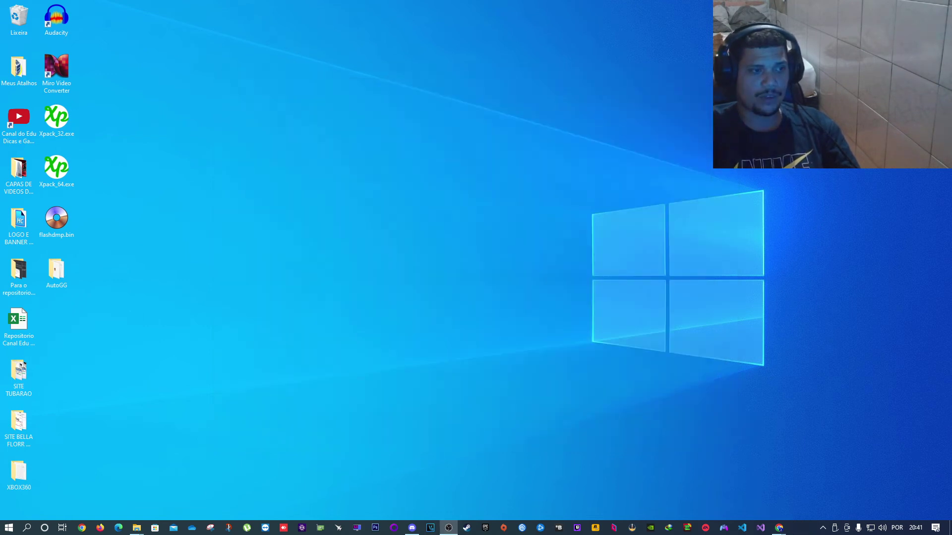
double_click(43, 275)
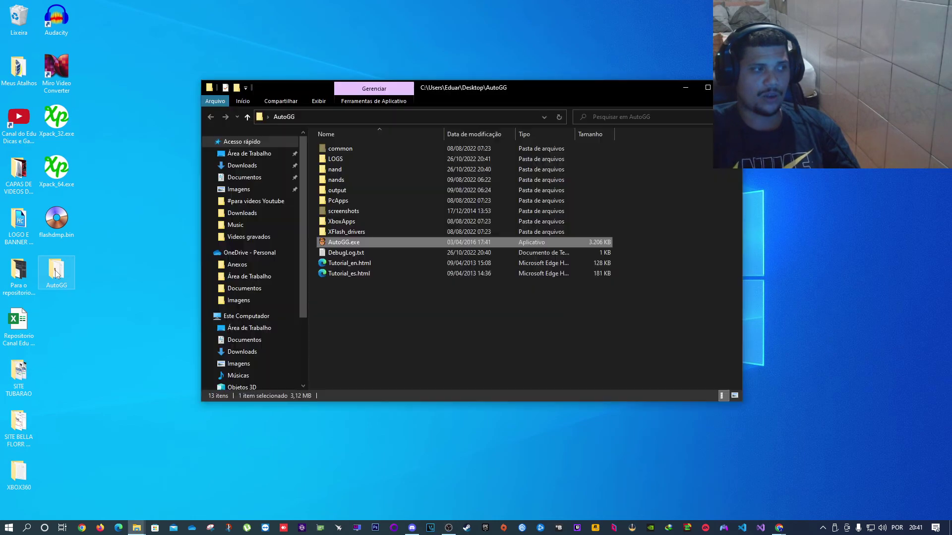
double_click(334, 243)
left_click(679, 87)
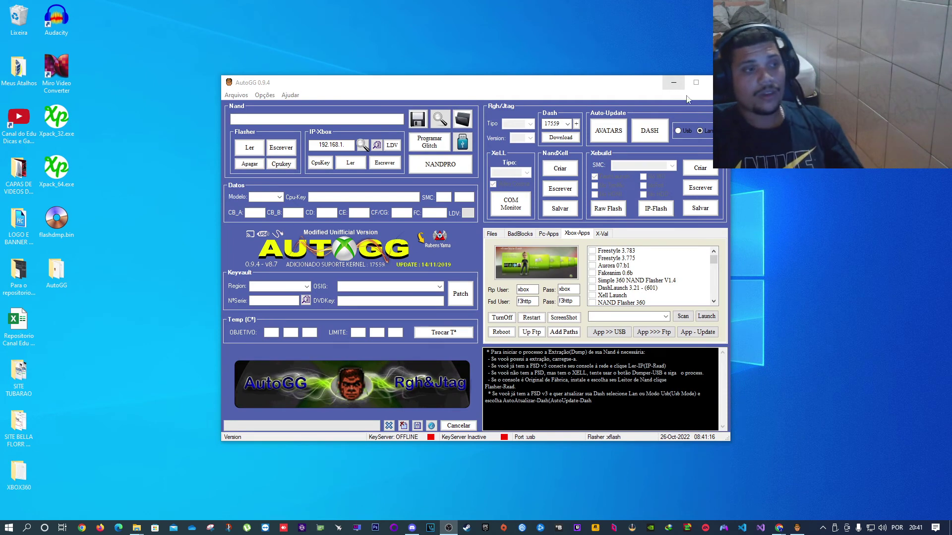
Step: Open flashdmp.bin from the Área de Trabalho folder as the Nand in AutoGG
left_click(465, 122)
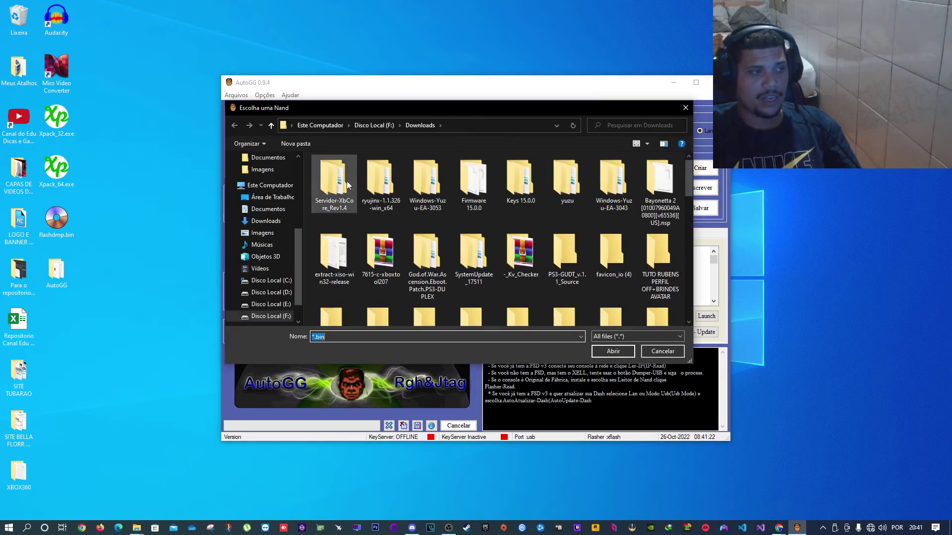
left_click(270, 198)
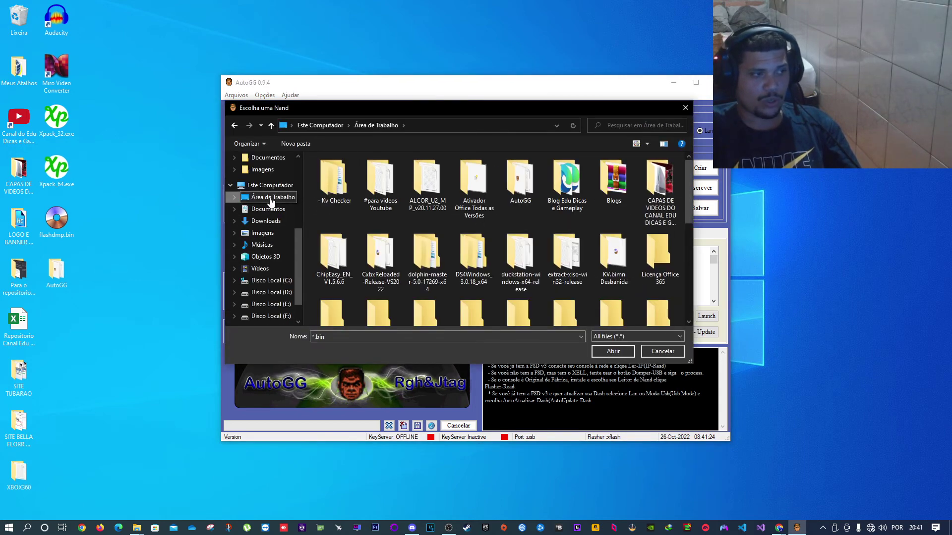
scroll(570, 250, "down", 10)
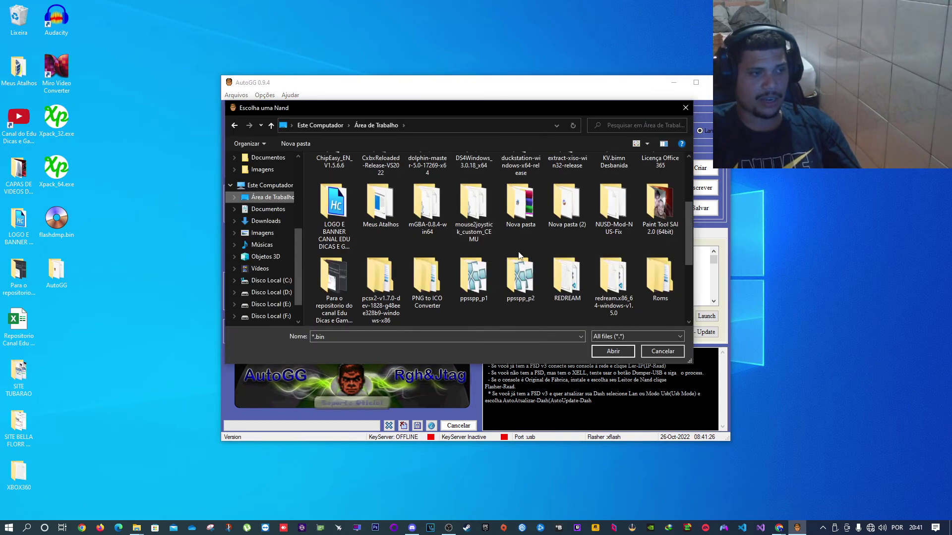
left_click(474, 283)
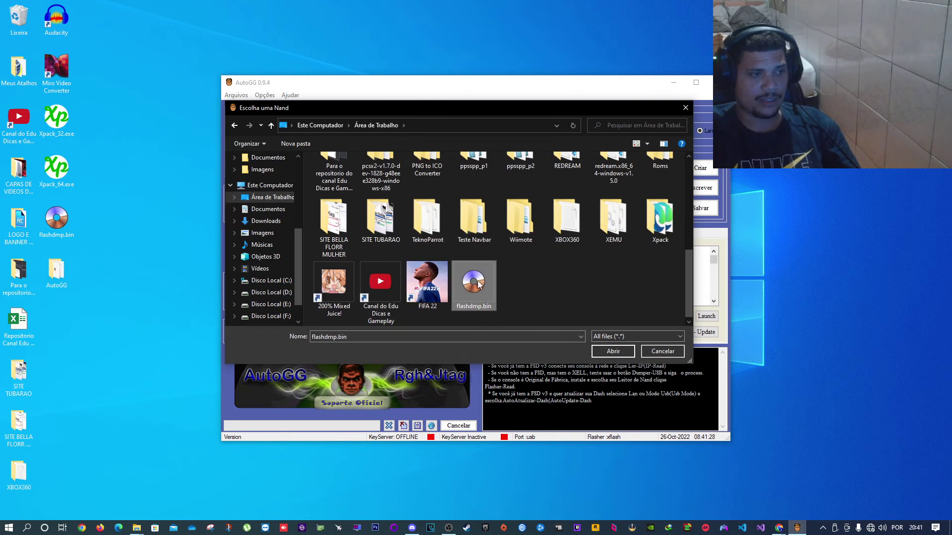
left_click(614, 351)
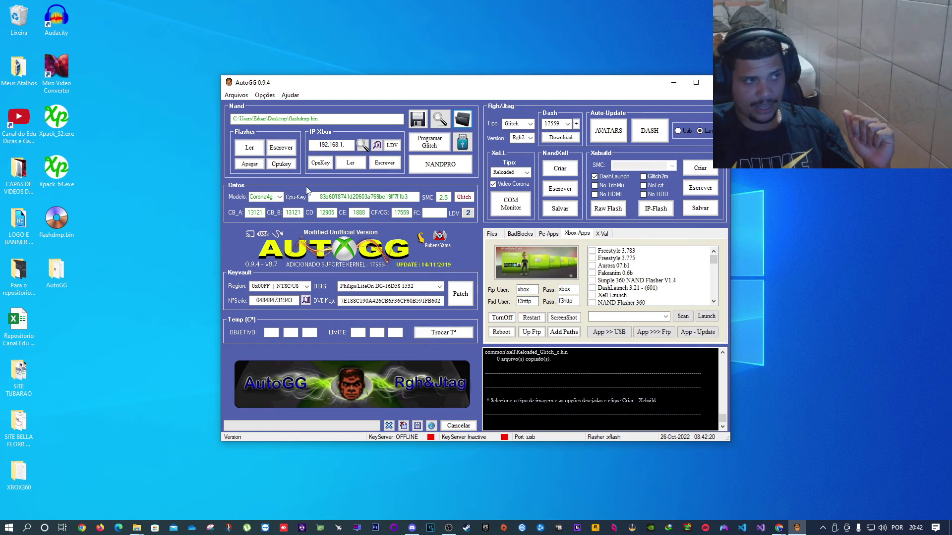
Step: Start the DATA extraction in AutoGG and create a desktop folder named Nand Extraida, placed directly below the AutoGG folder
left_click(232, 96)
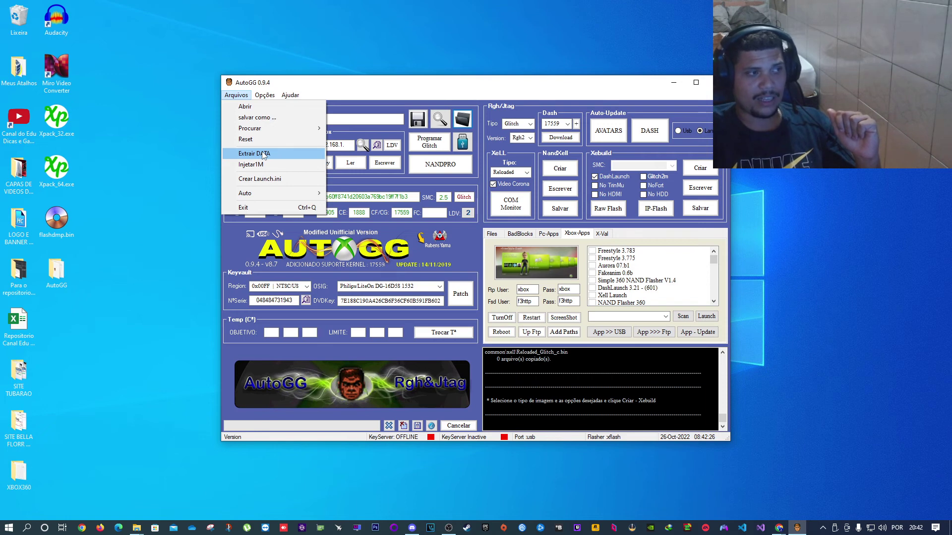
left_click(264, 155)
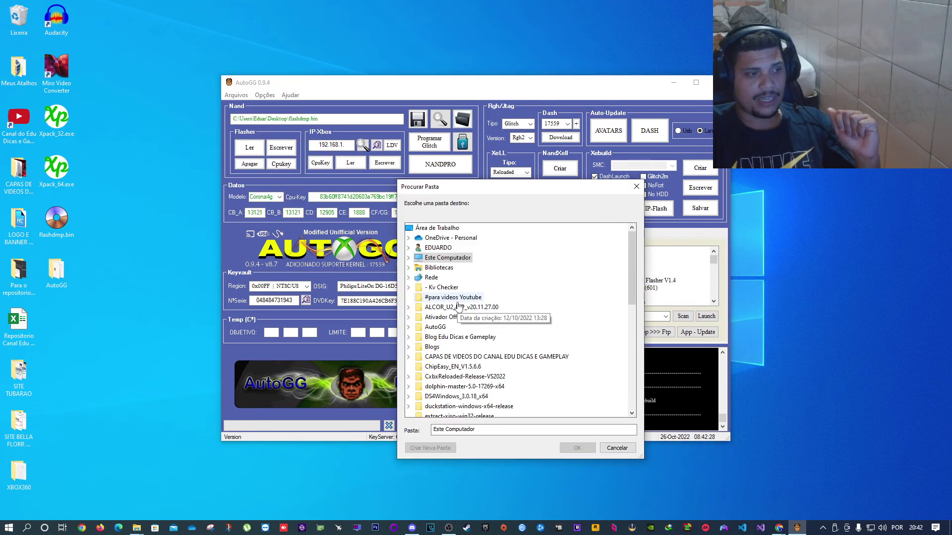
right_click(71, 360)
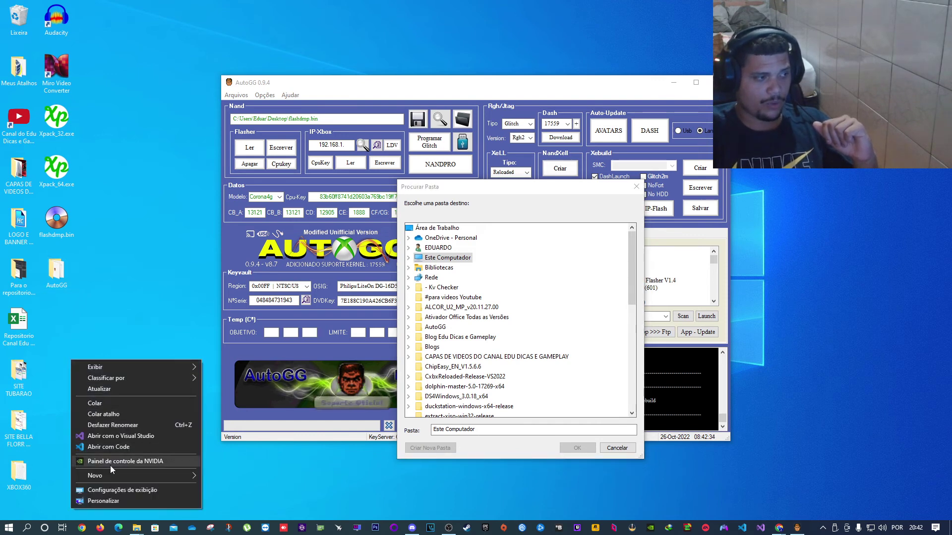
mouse_move(127, 476)
left_click(223, 308)
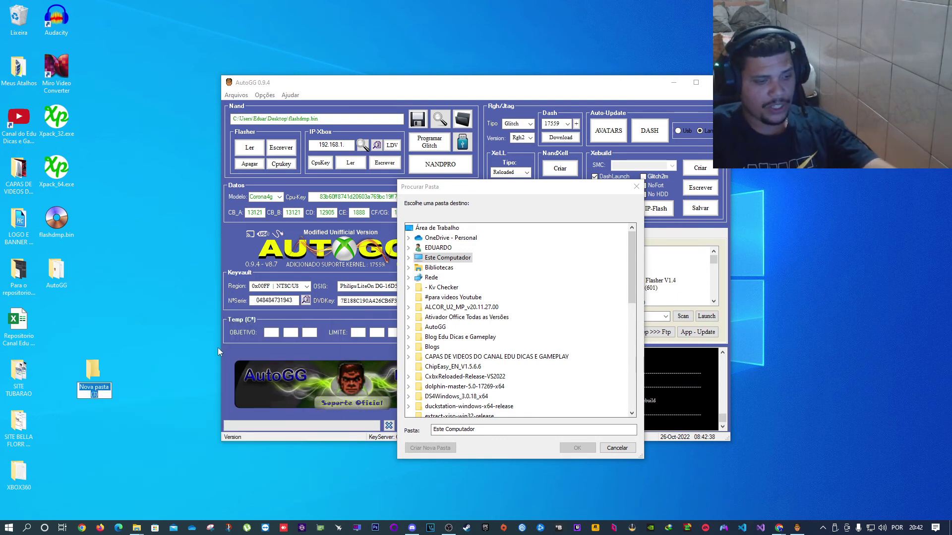
type("Nand")
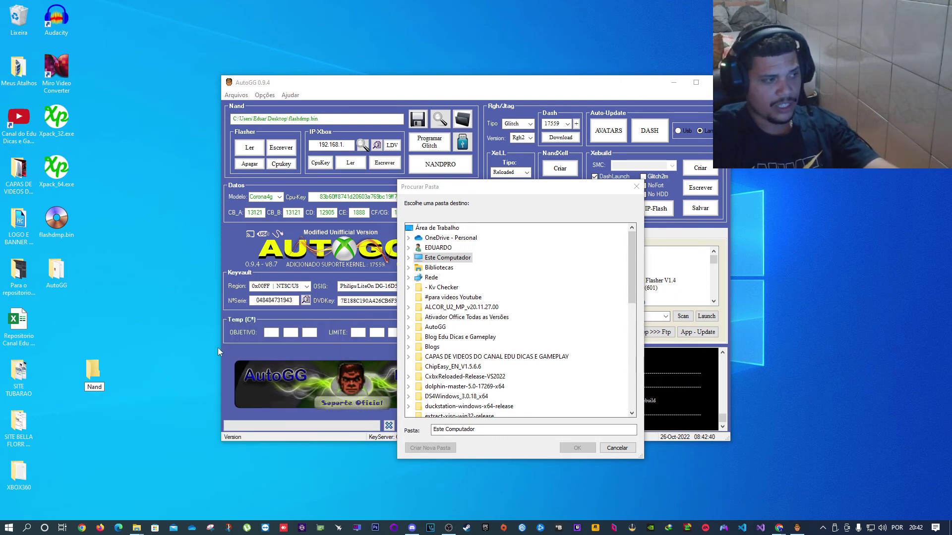
type(" Ex")
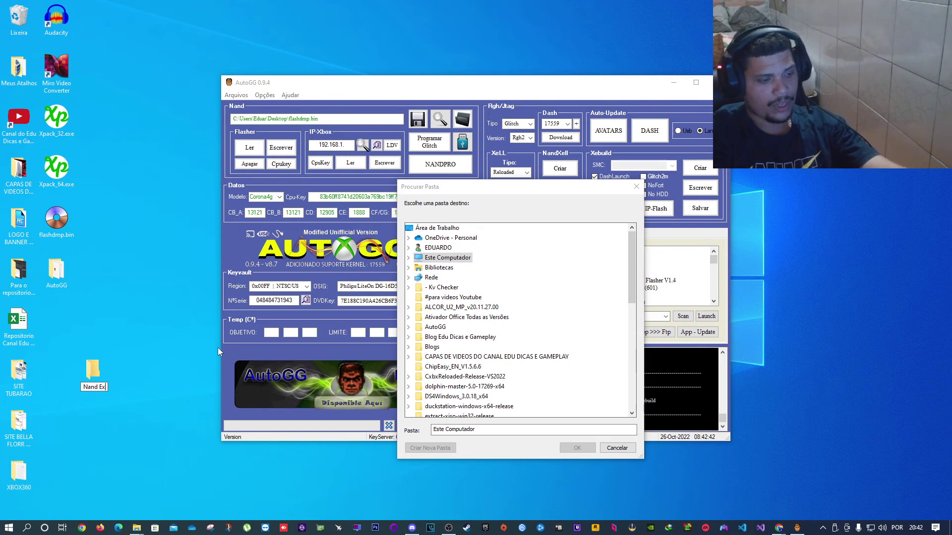
type("traida")
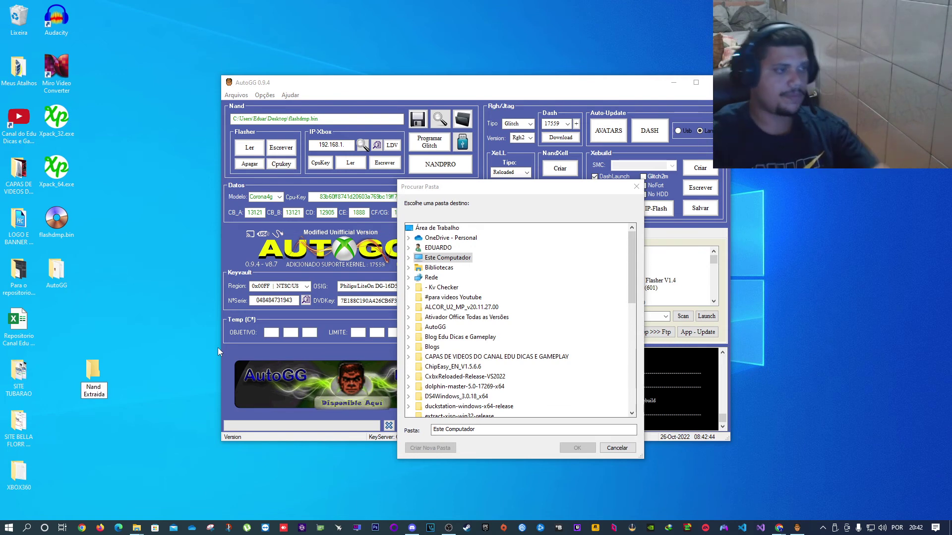
key("Return")
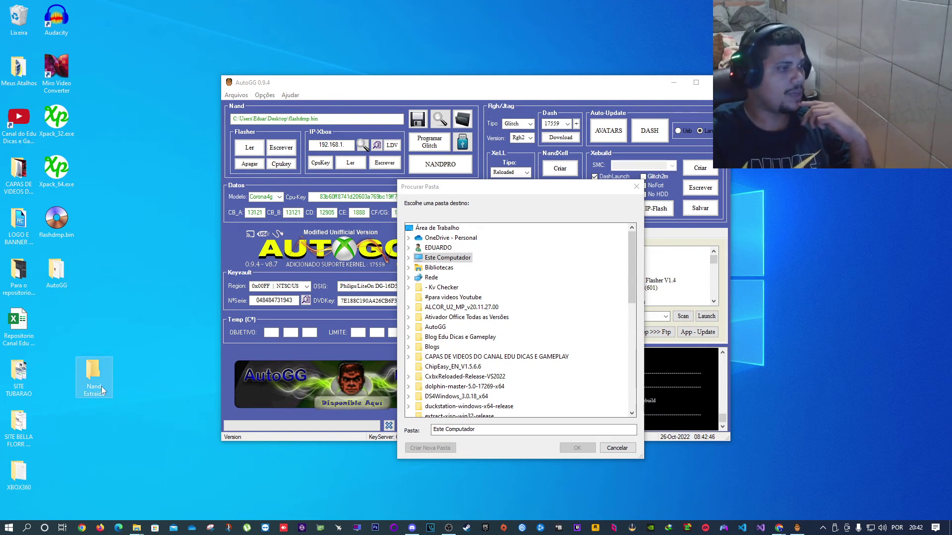
left_click_drag(101, 378, 62, 327)
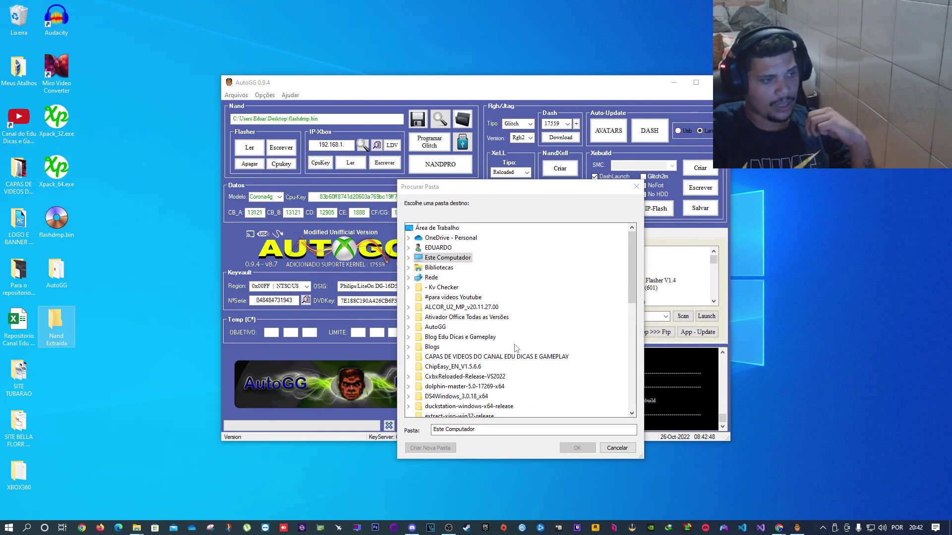
Step: Extract the Nand data into the Nand Extraida folder and open that folder from the desktop
scroll(469, 374, "down", 3)
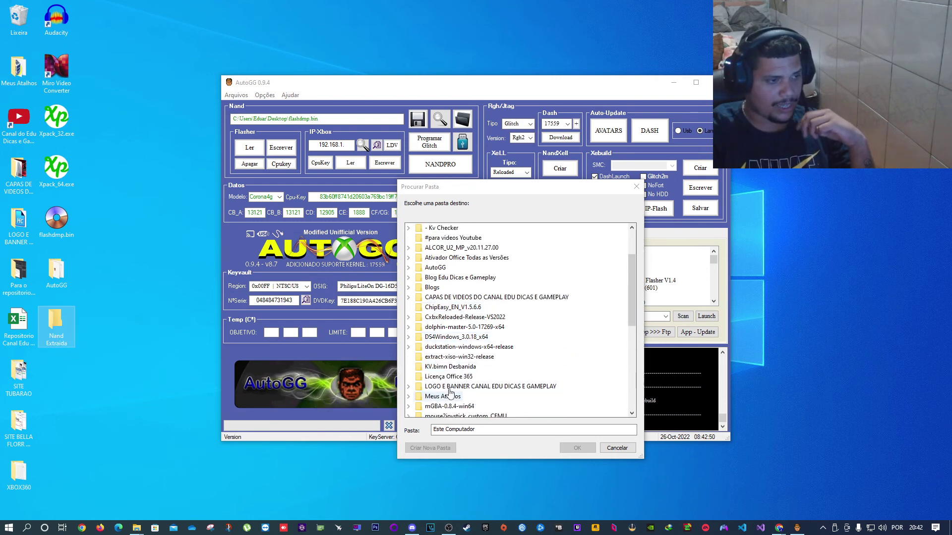
left_click(443, 397)
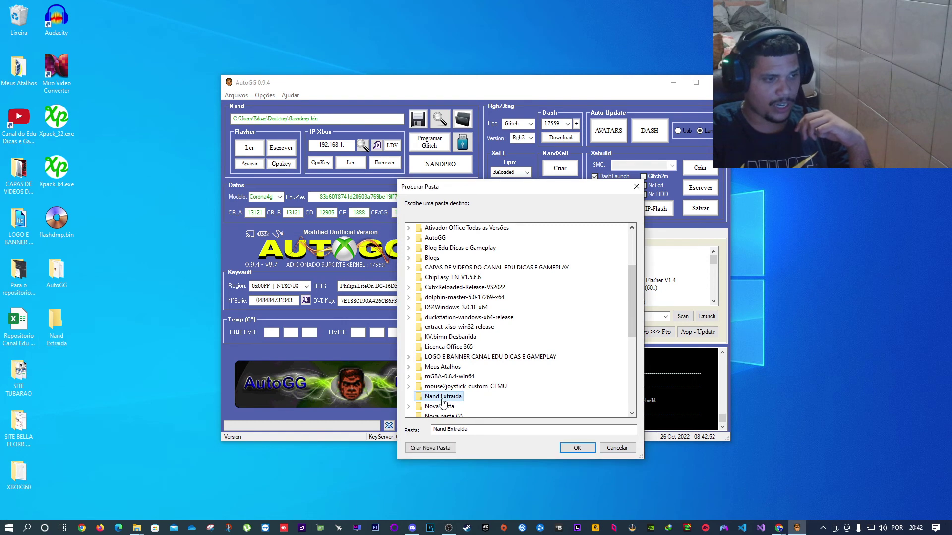
left_click(573, 448)
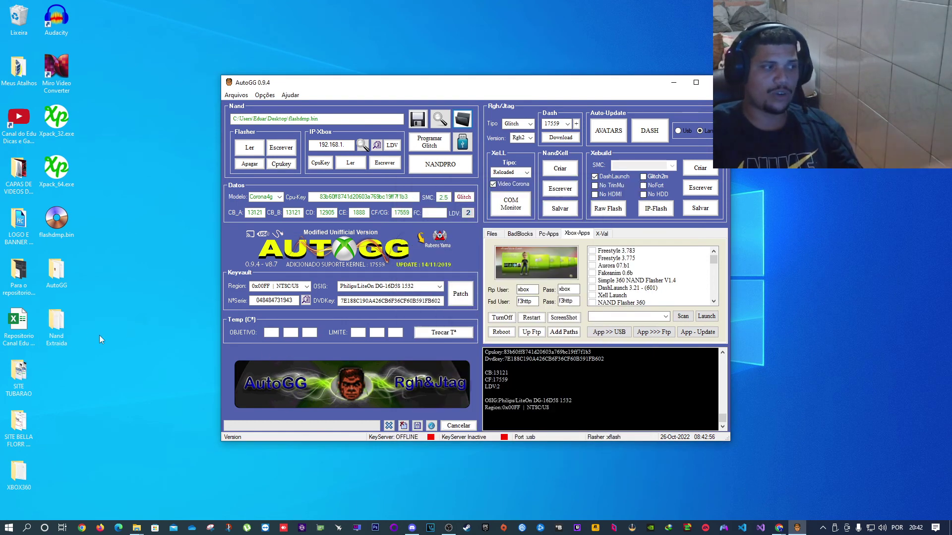
double_click(57, 327)
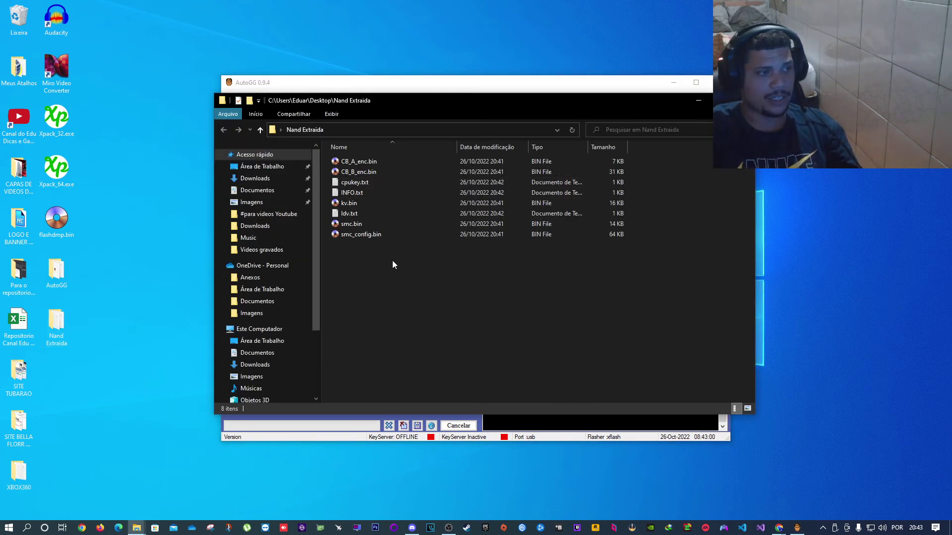
Step: Minimize AutoGG and switch to the KVChecker.com page in Chrome, shrinking its window and moving it aside to uncover the desktop
left_click(675, 82)
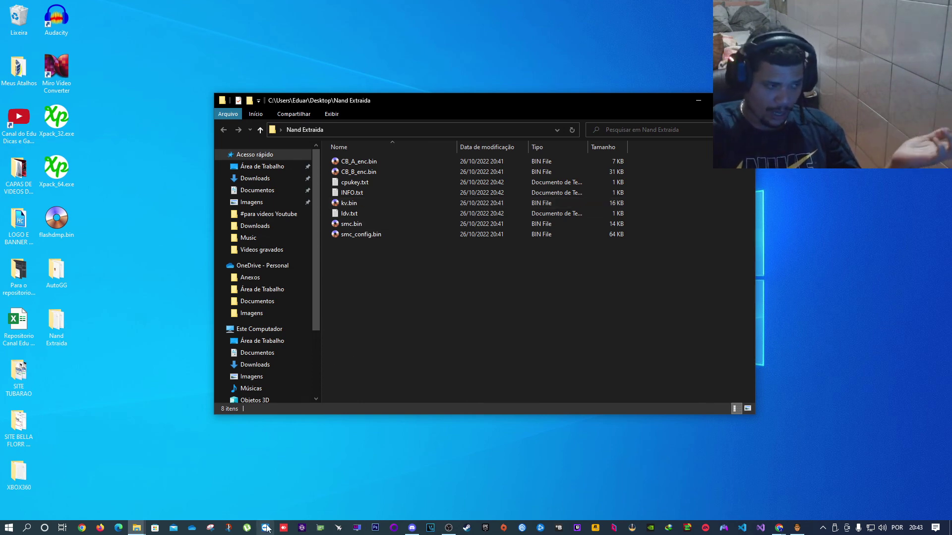
mouse_move(779, 528)
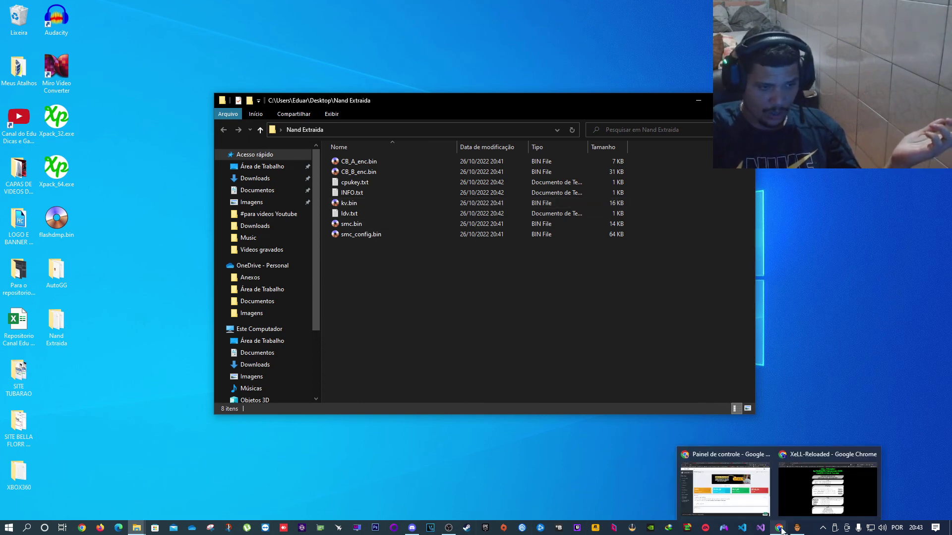
left_click(814, 474)
left_click(173, 6)
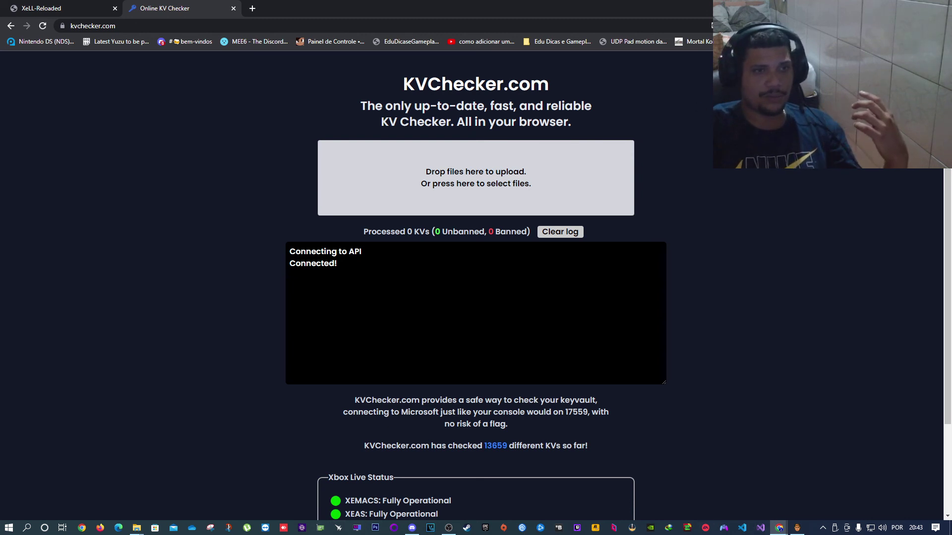
key("super+Down")
left_click_drag(542, 20, 725, 13)
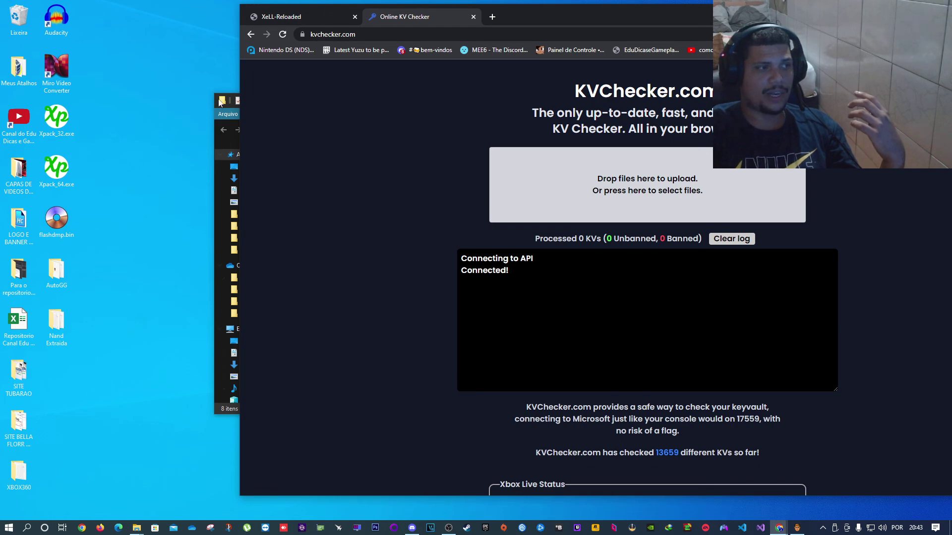
Step: Move the Nand Extraida folder window beside the KVChecker.com page and narrow it until the two no longer overlap
left_click(233, 159)
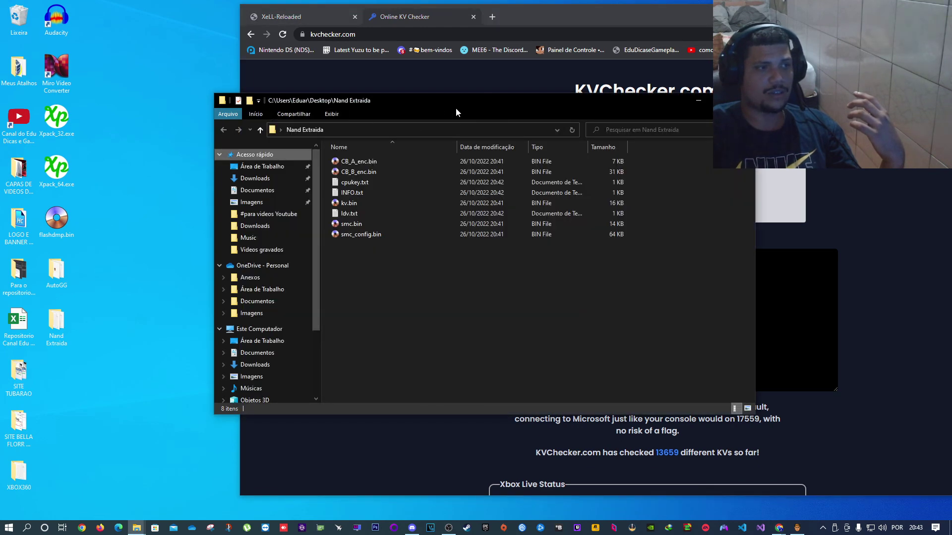
left_click_drag(442, 100, 209, 109)
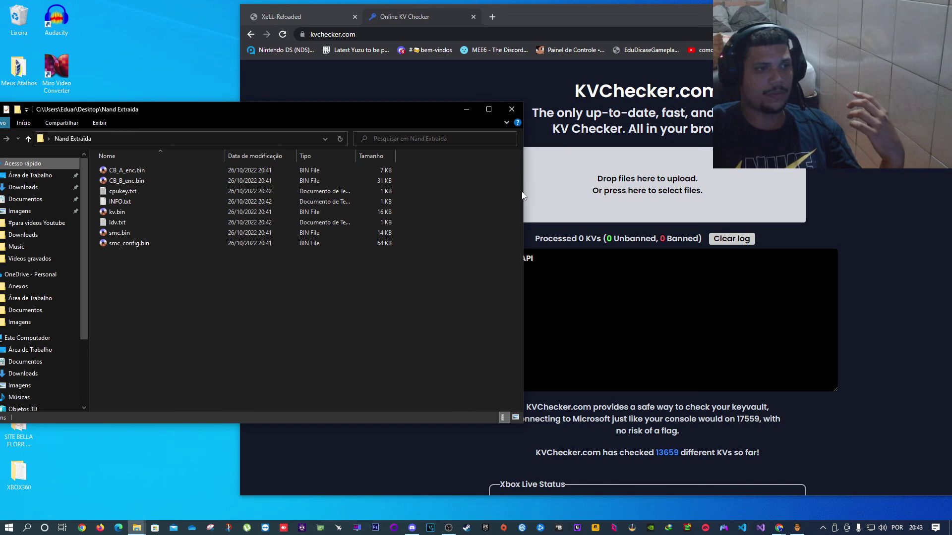
left_click_drag(523, 197, 212, 236)
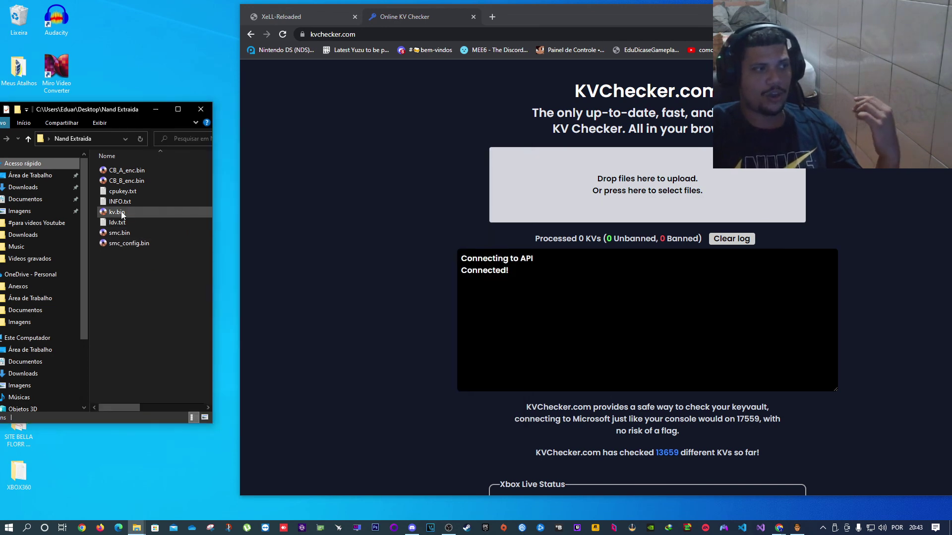
Step: Try to bring kv.bin from the Nand Extraida folder onto the KVChecker.com upload area
left_click_drag(117, 212, 667, 201)
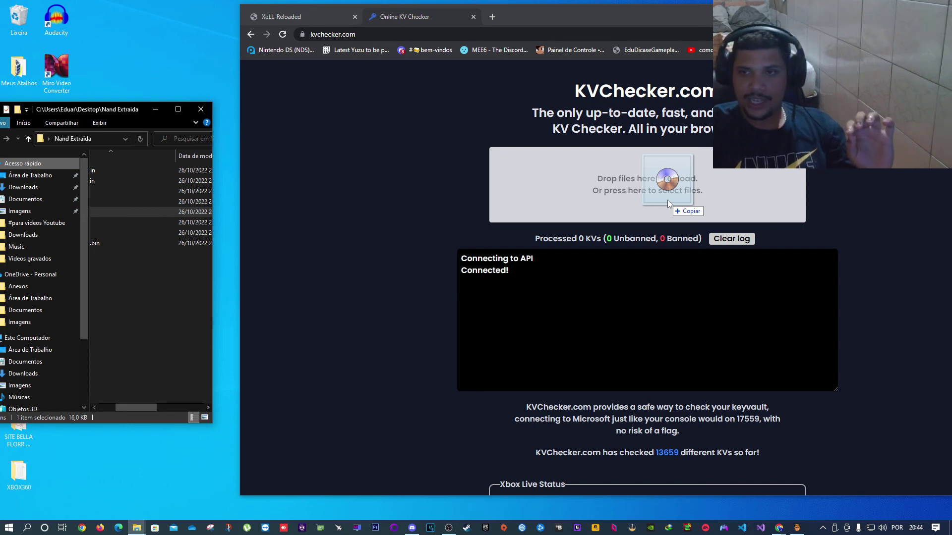
left_click_drag(667, 200, 141, 288)
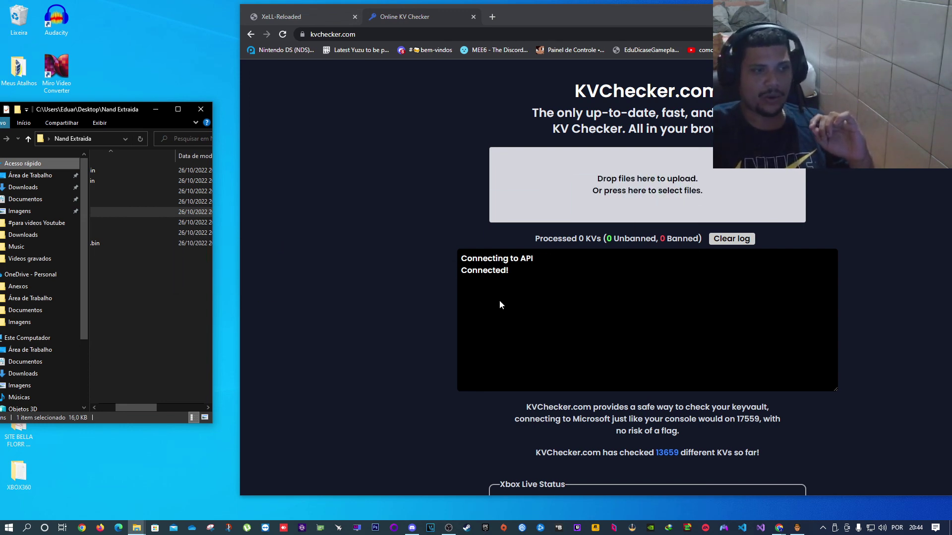